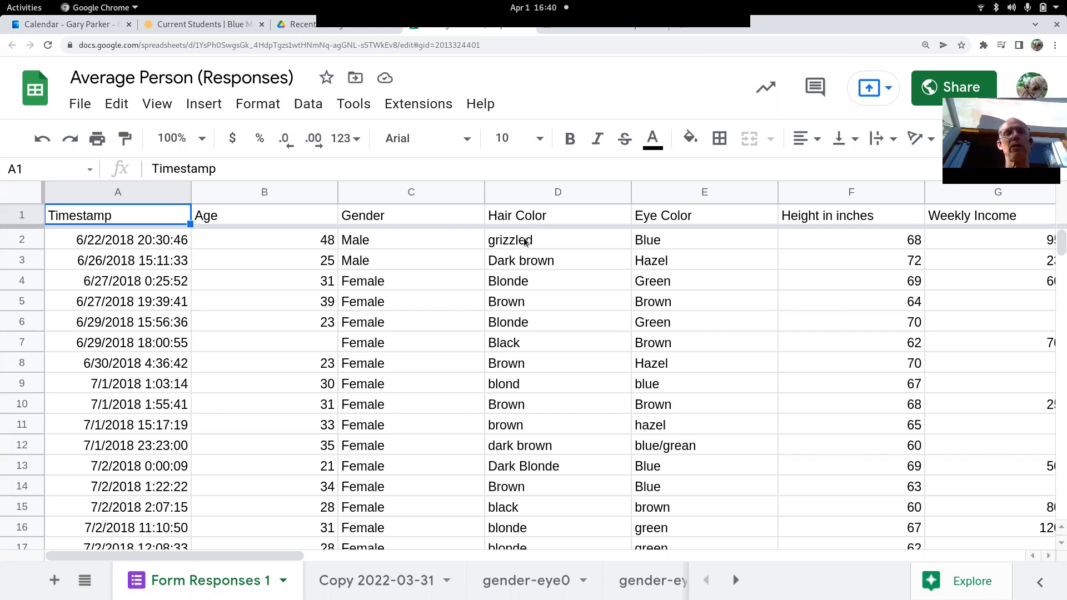
# Step: Examine the Hair Color entries and the remaining survey columns of the Form Responses 1 sheet
pyautogui.click(521, 244)
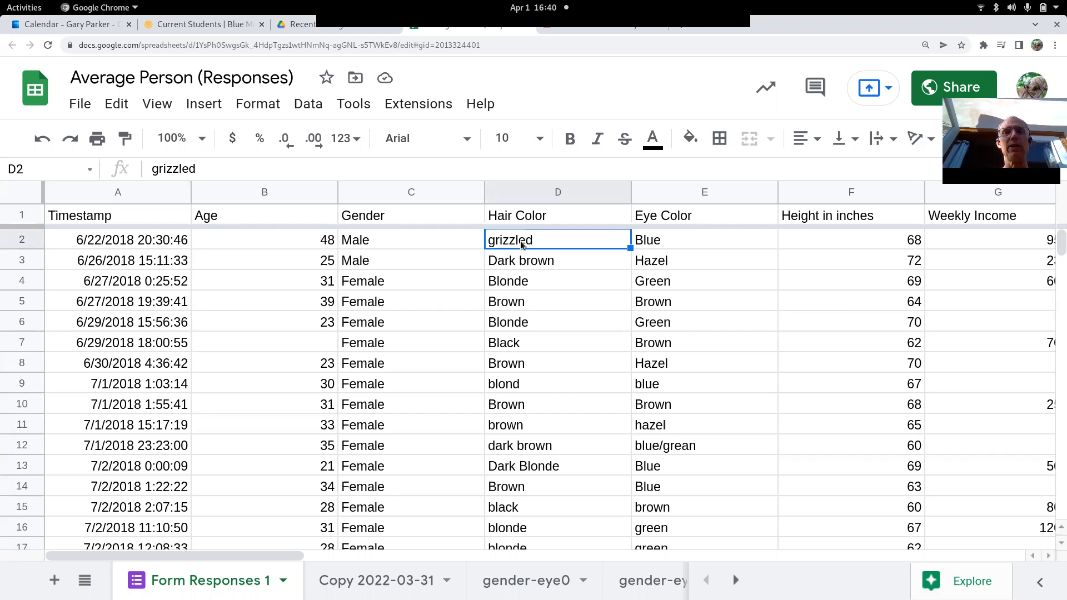
pyautogui.click(508, 261)
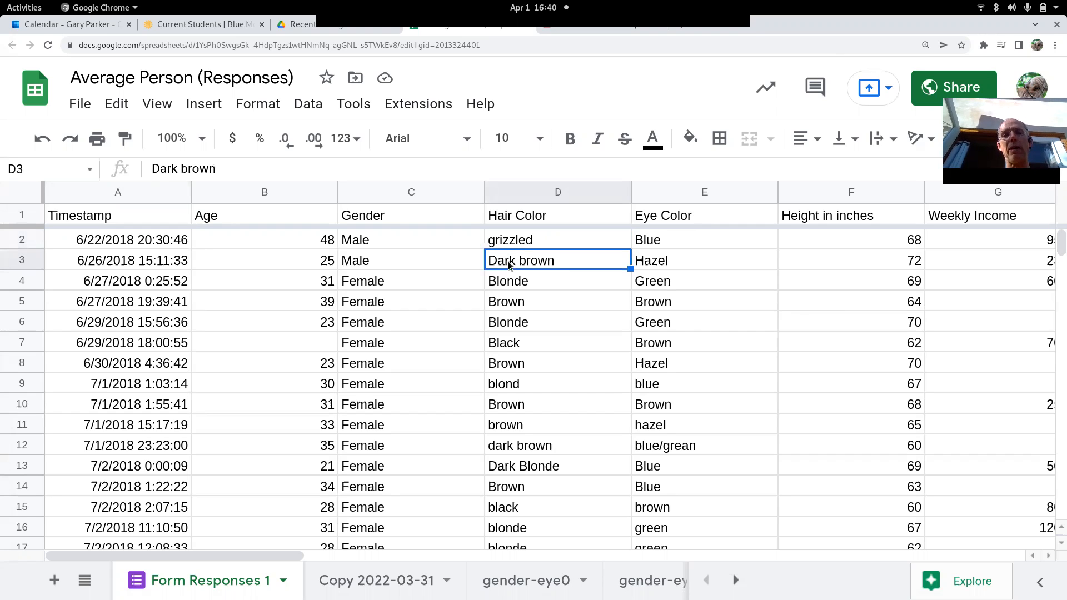
pyautogui.click(533, 448)
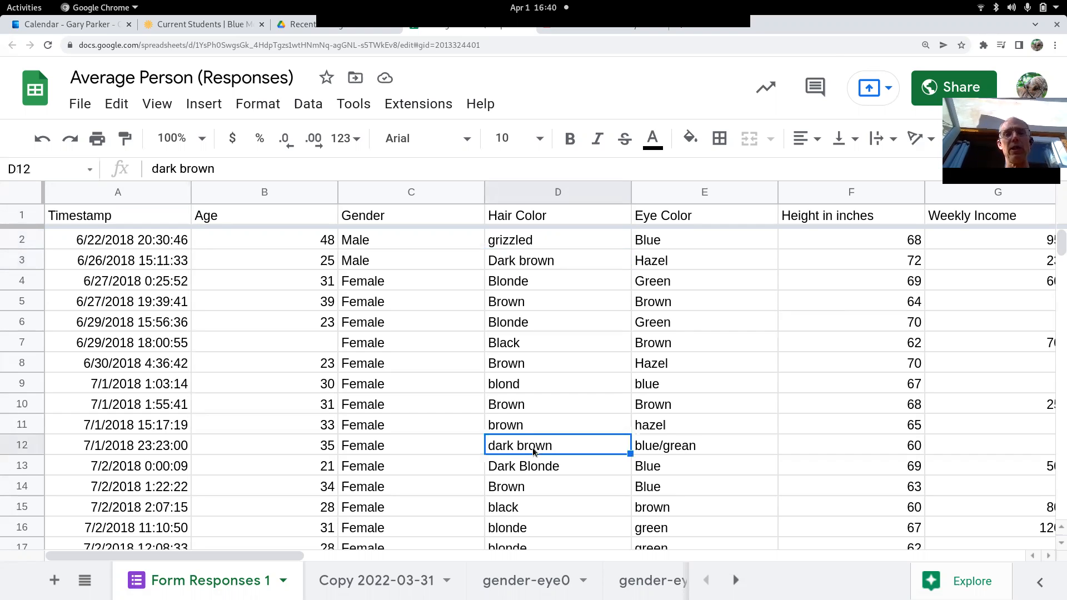
pyautogui.click(515, 408)
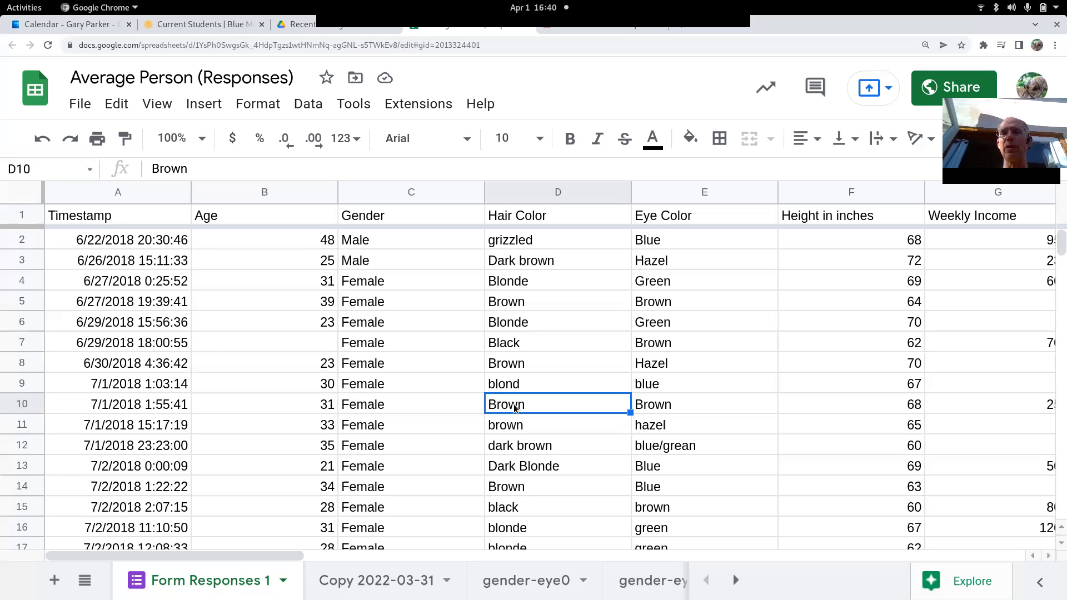
pyautogui.hscroll(4, 786, 378)
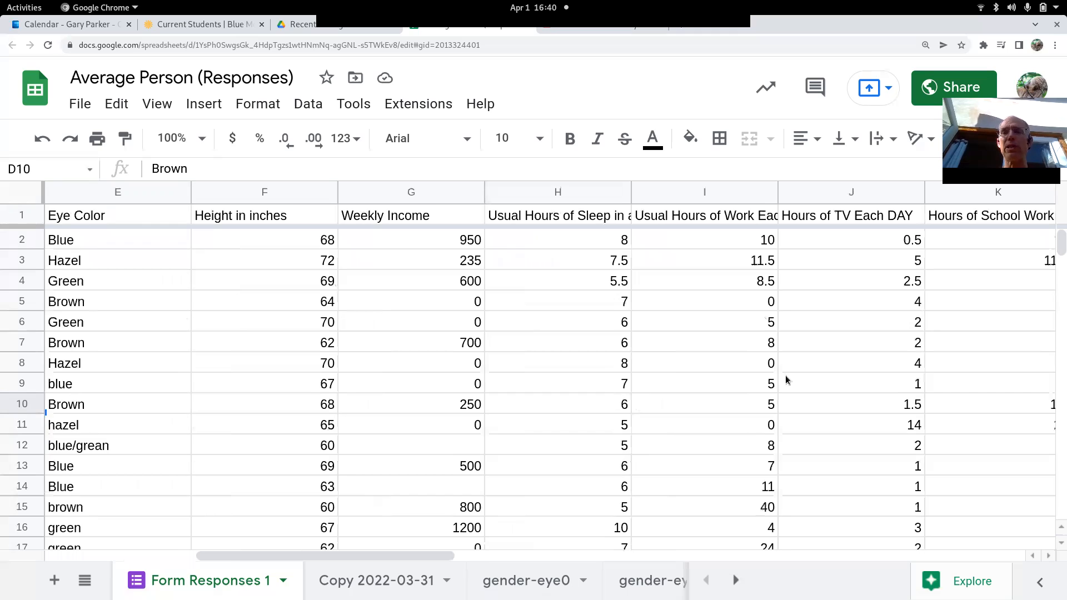
pyautogui.hscroll(4, 786, 378)
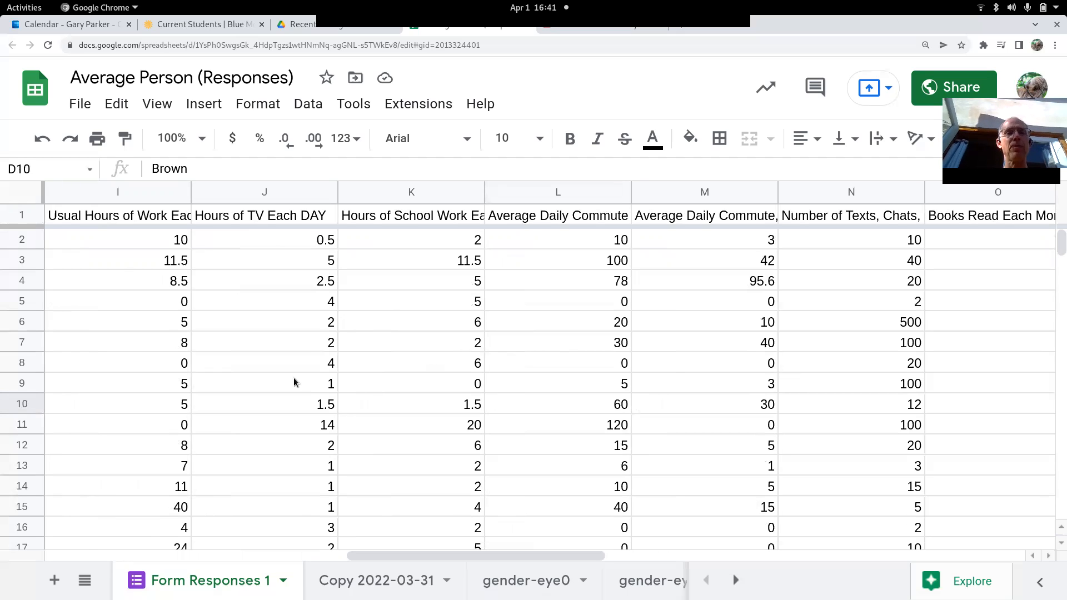
pyautogui.hscroll(-10, 293, 378)
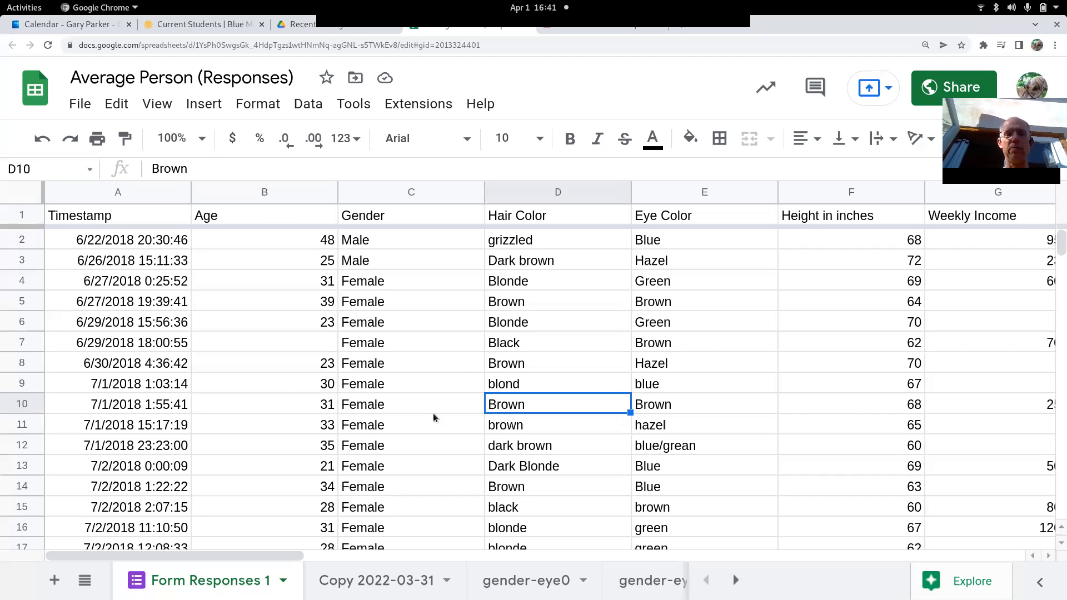
# Step: Inspect the UNIQUE formulas in D1 and E1 of the gender-eye0 sheet that list distinct genders and eye colors
pyautogui.click(509, 582)
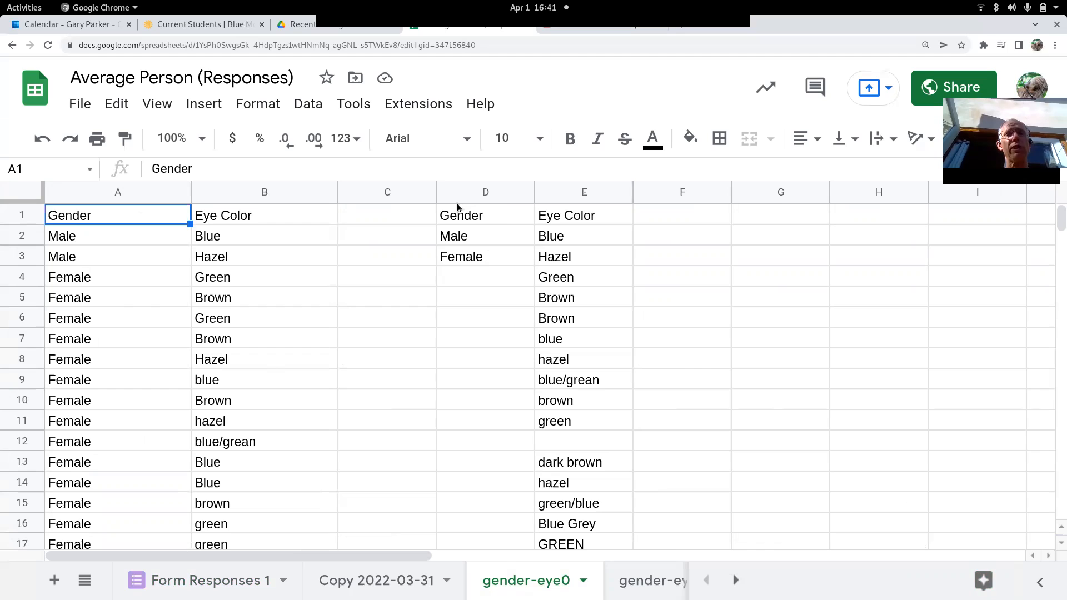
pyautogui.click(490, 220)
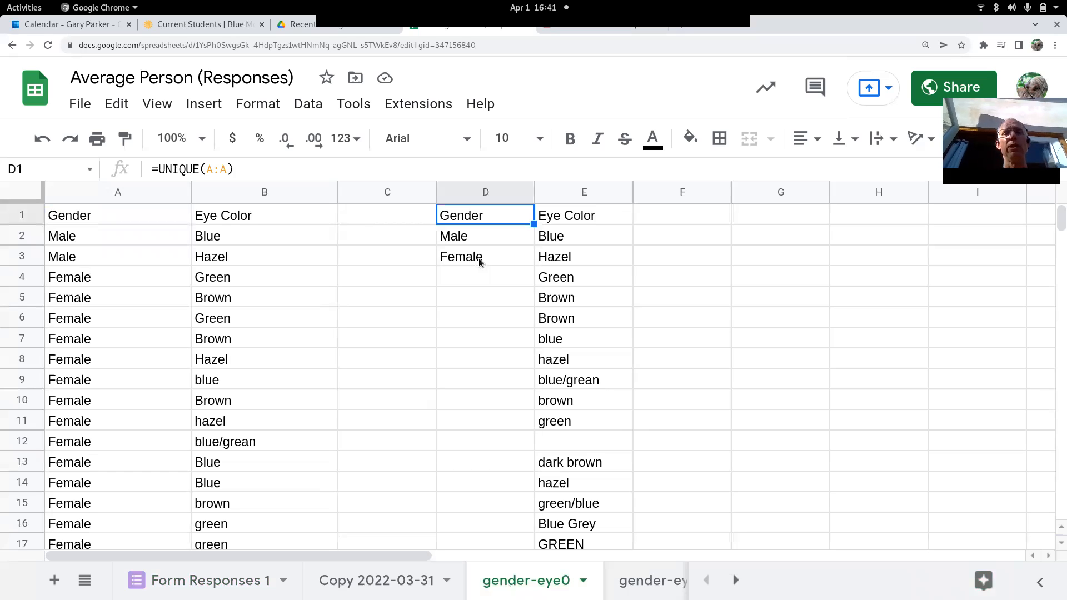
pyautogui.click(575, 220)
pyautogui.moveTo(245, 170); pyautogui.dragTo(148, 169)
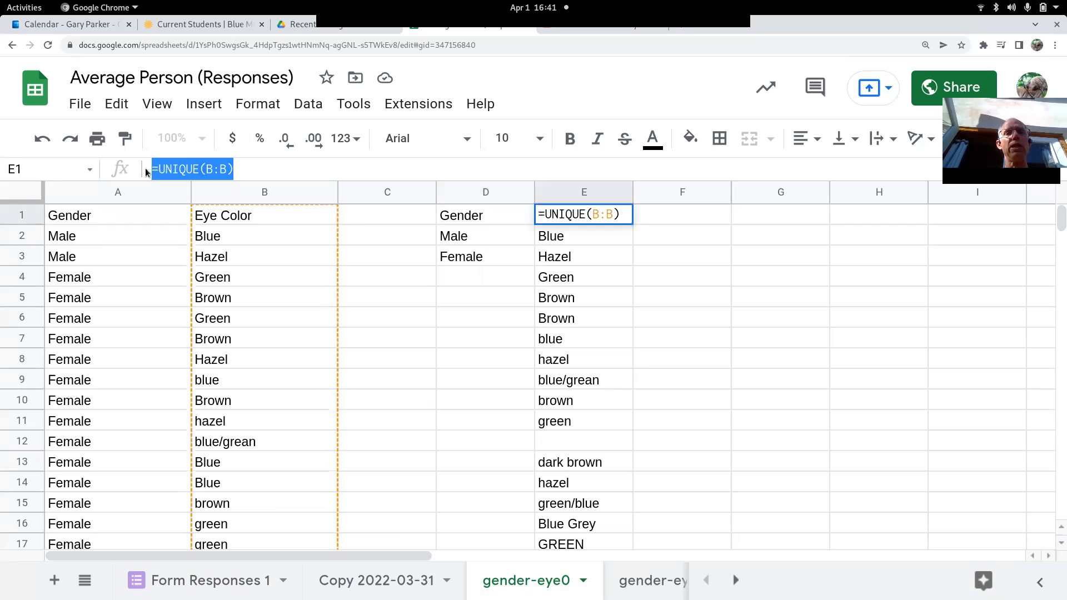
pyautogui.click(589, 256)
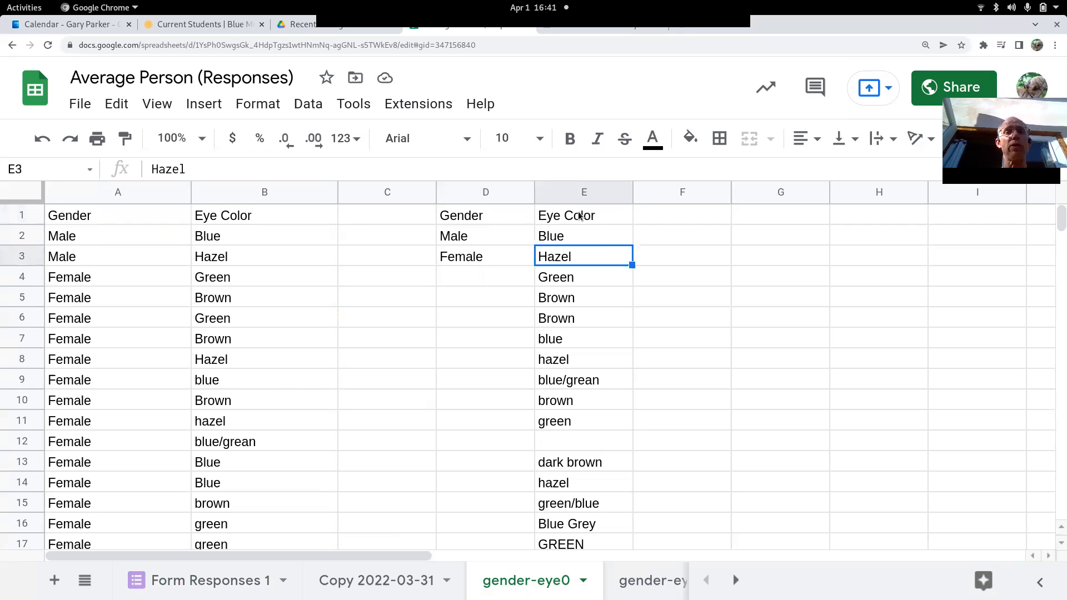
pyautogui.click(580, 217)
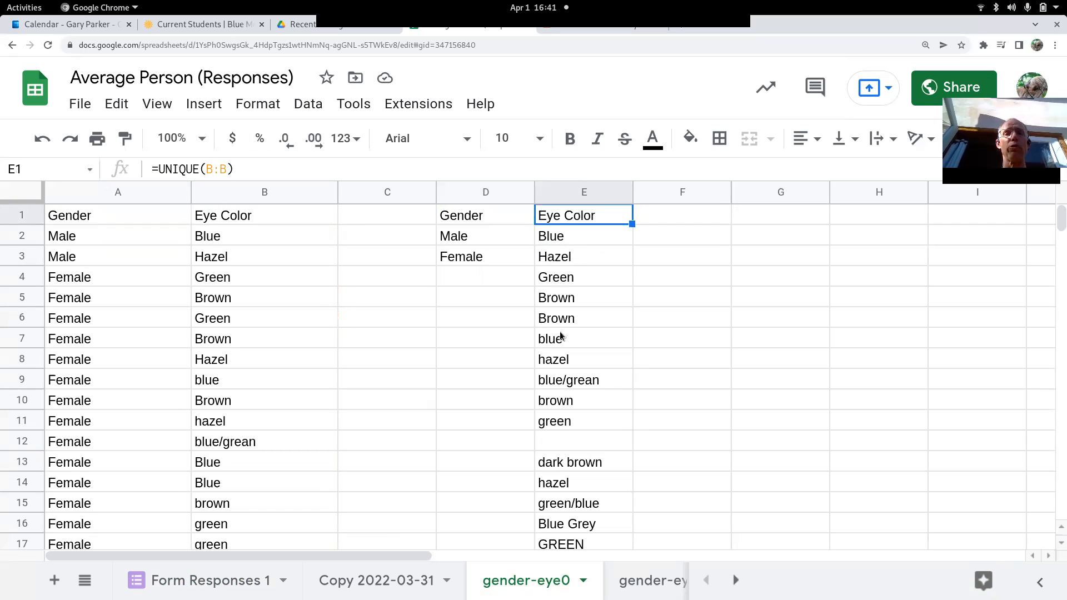
# Step: Compare the Brown entries in E5, E6 and E10 for differences in spacing and capitalization
pyautogui.click(575, 299)
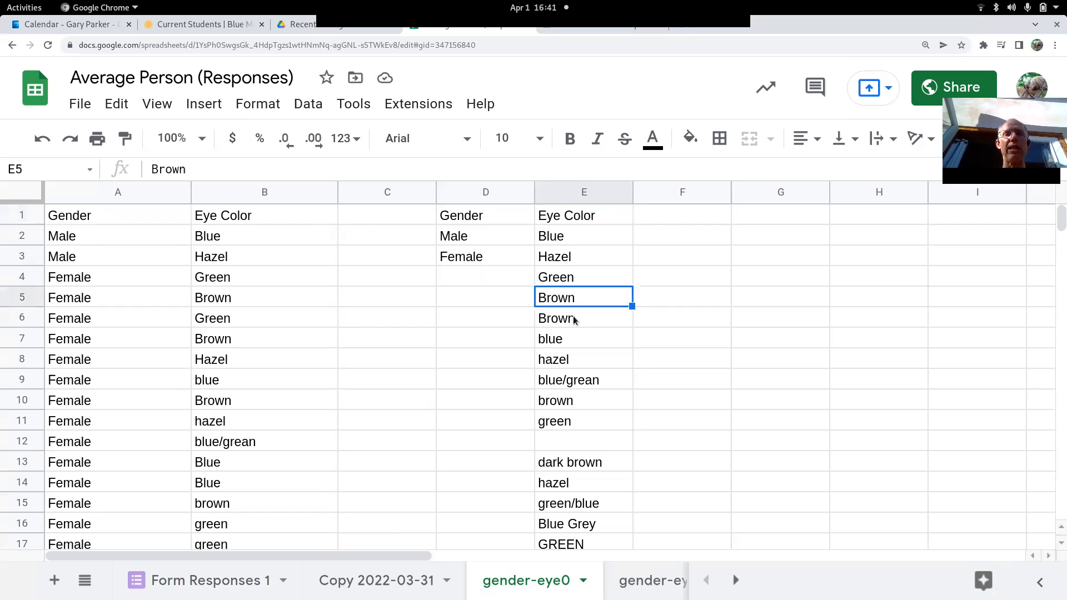
pyautogui.doubleClick(599, 294)
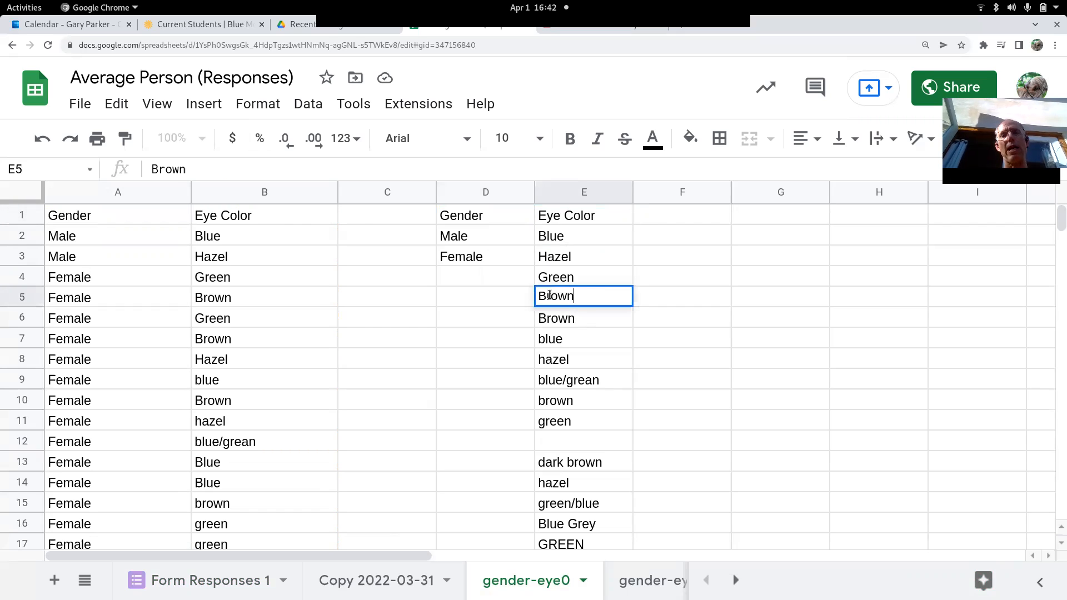
pyautogui.doubleClick(585, 323)
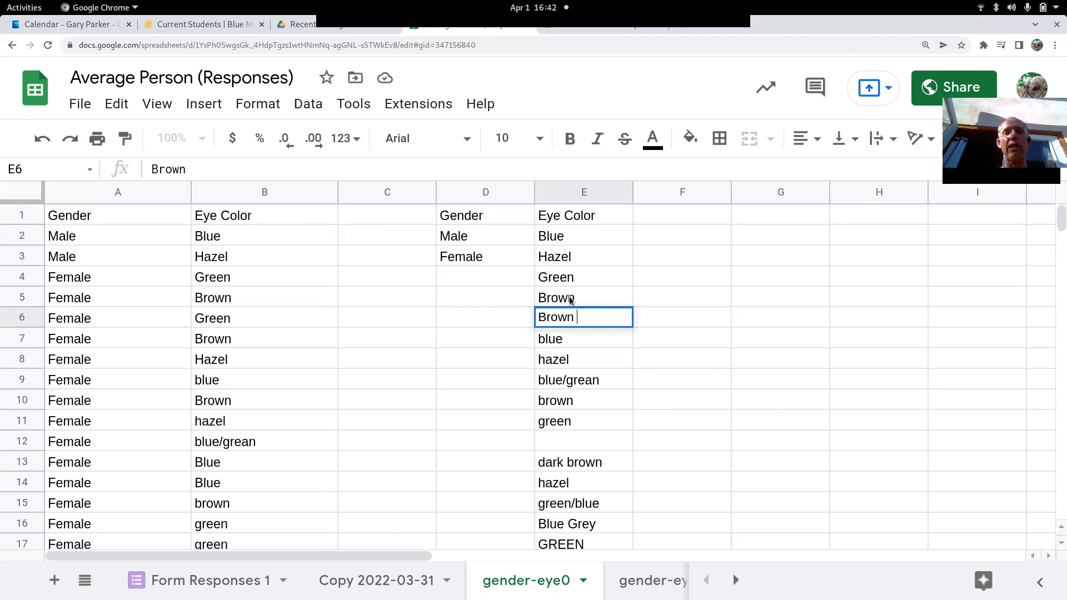
pyautogui.click(572, 409)
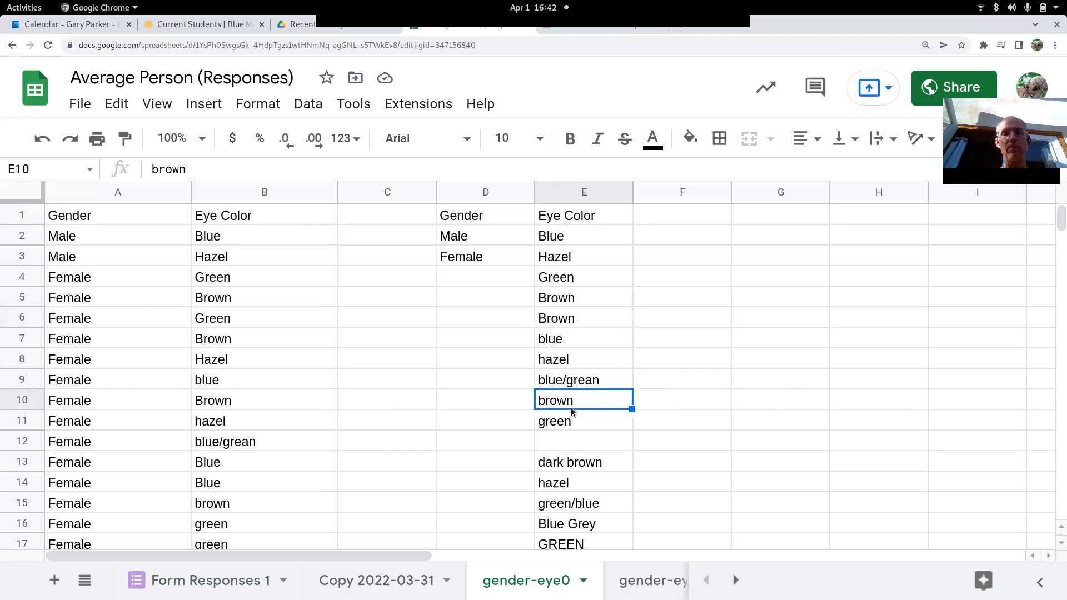
# Step: Review the rest of the unique eye color list in column E down to its last entry, blue/grey
pyautogui.scroll(-2, 573, 411)
pyautogui.scroll(-1, 573, 411)
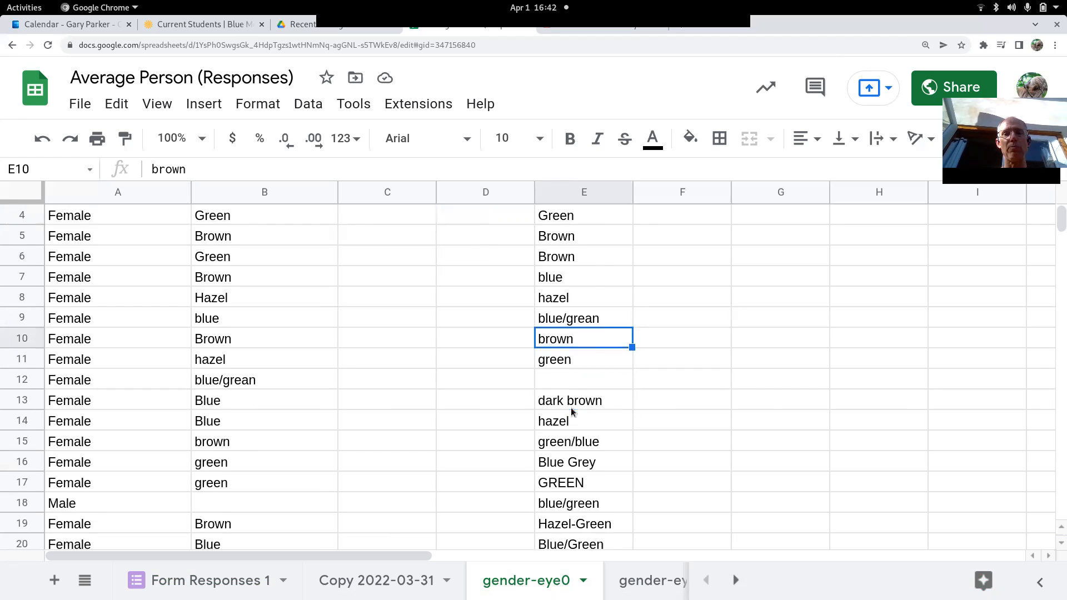
pyautogui.scroll(-2, 572, 408)
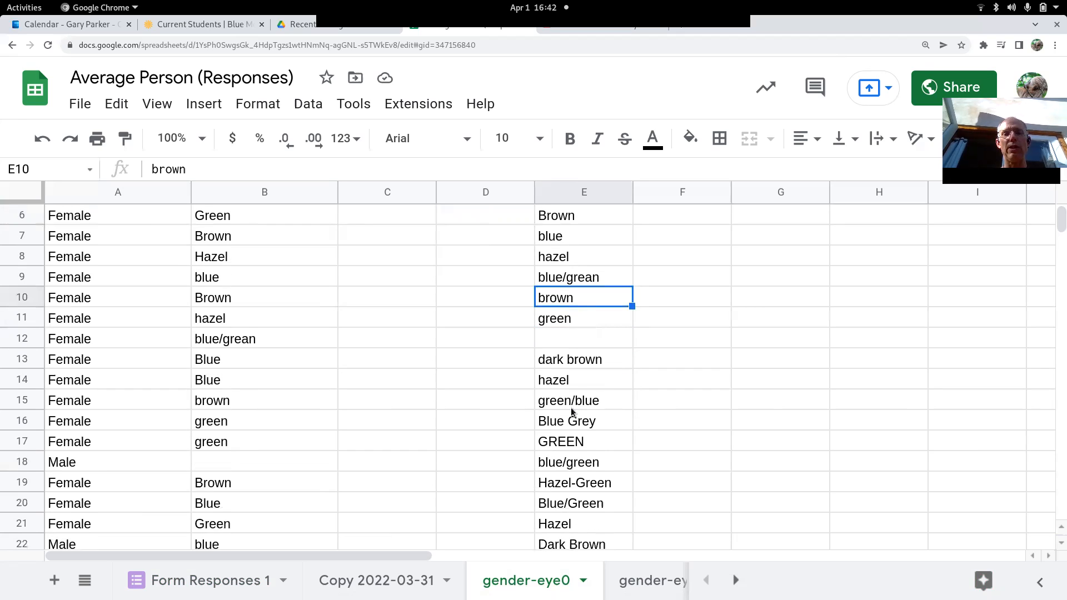
pyautogui.scroll(-1, 571, 408)
pyautogui.scroll(-11, 571, 412)
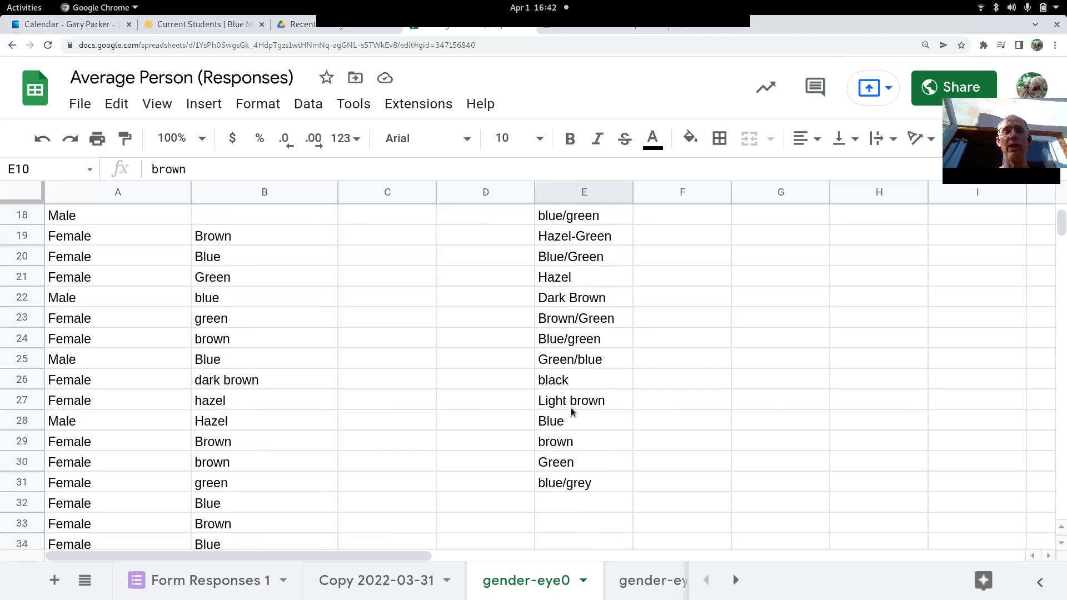
pyautogui.click(580, 487)
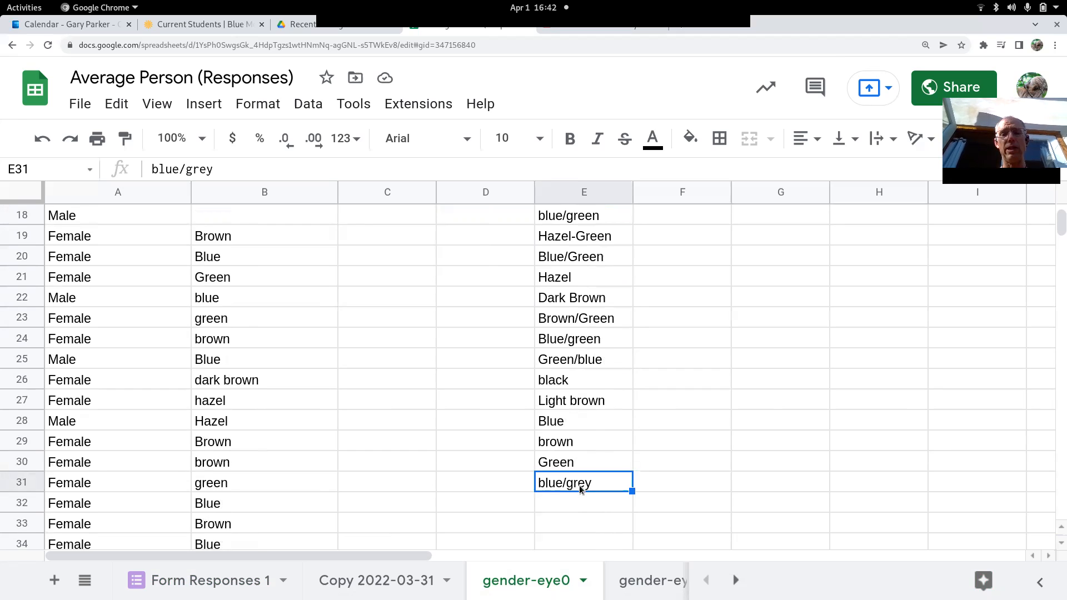
pyautogui.scroll(5, 579, 488)
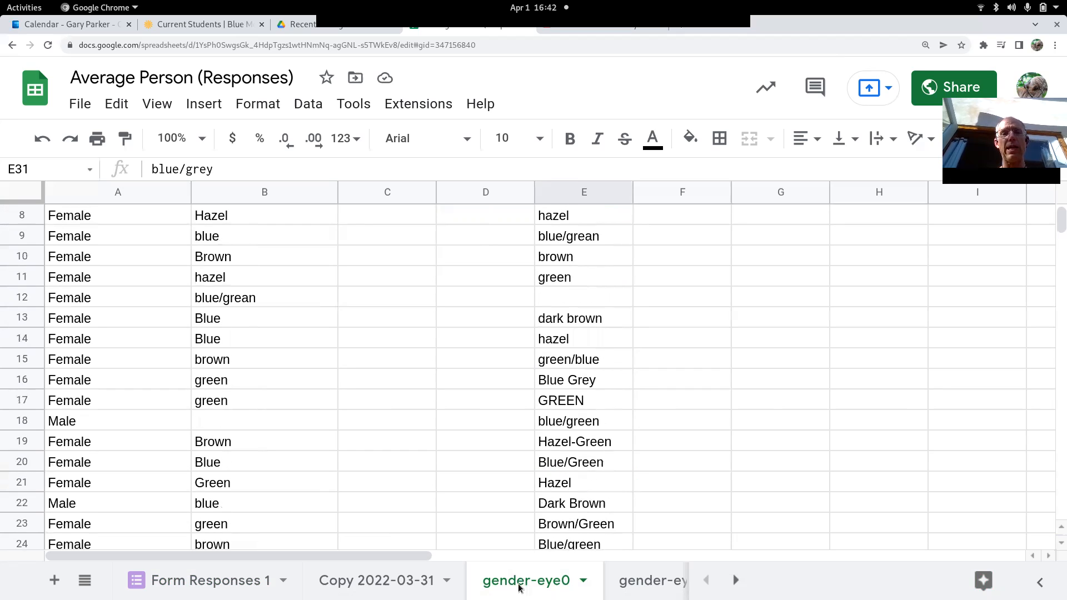
# Step: Review the cleaned eye color categories on the gender-eye1 sheet, comparing blue-green in E4 with green-blue in E10
pyautogui.click(638, 582)
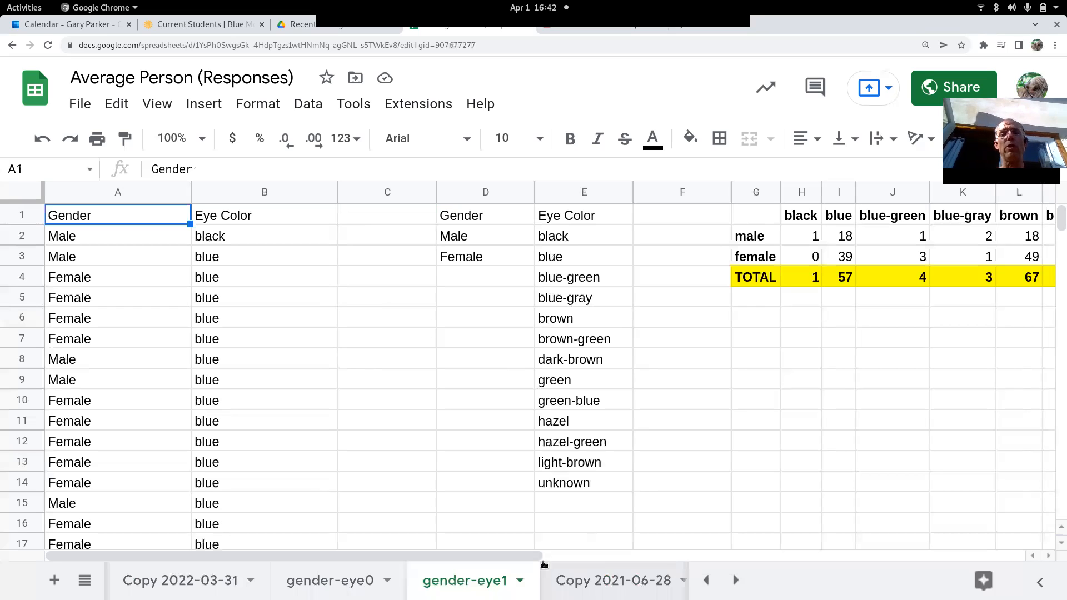
pyautogui.click(565, 321)
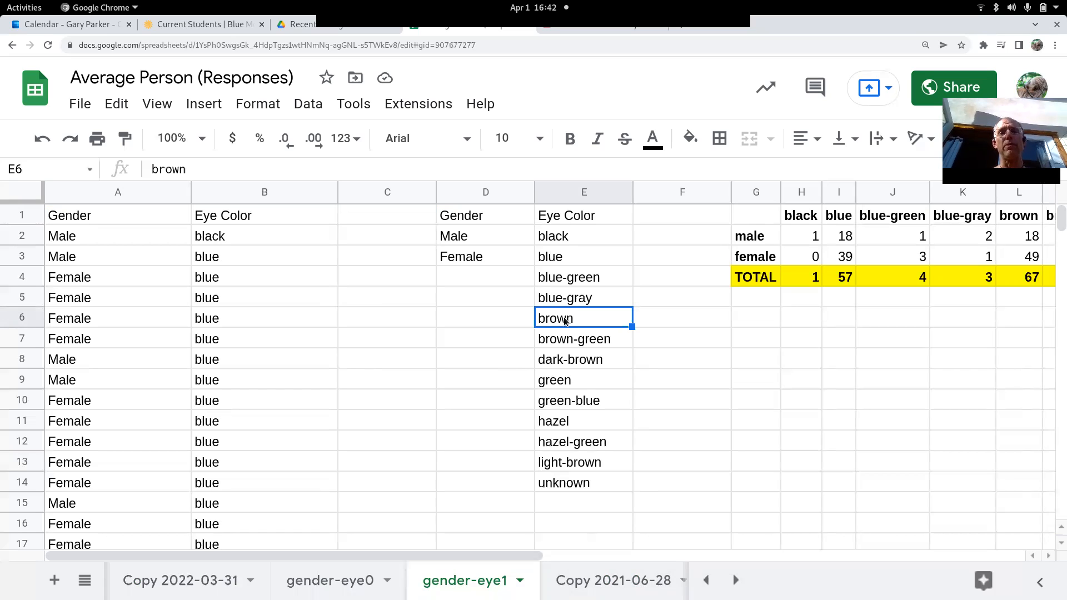
pyautogui.click(588, 279)
pyautogui.click(580, 409)
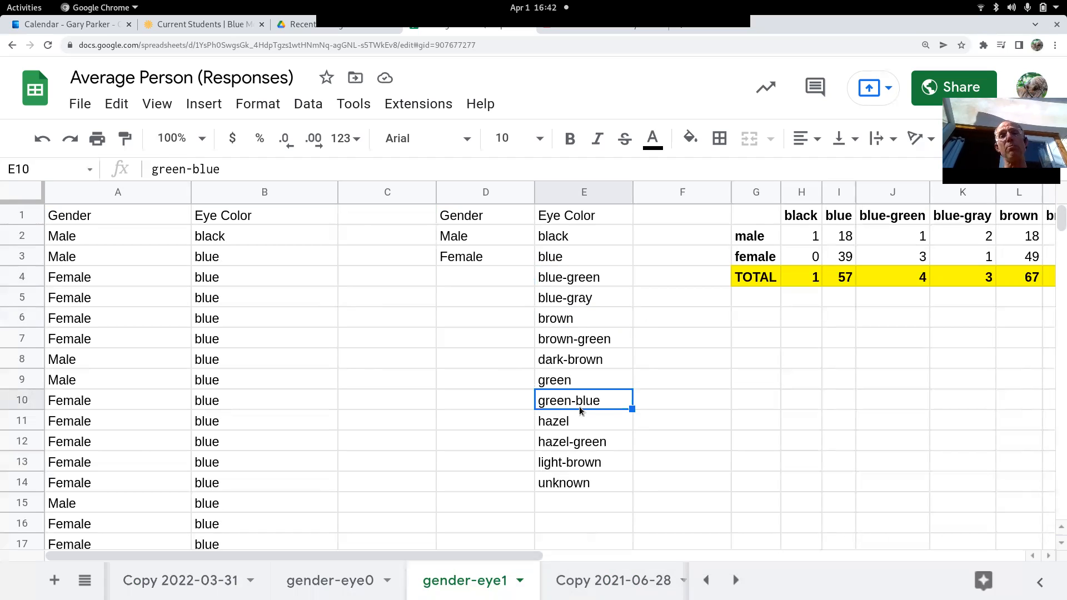
pyautogui.click(569, 279)
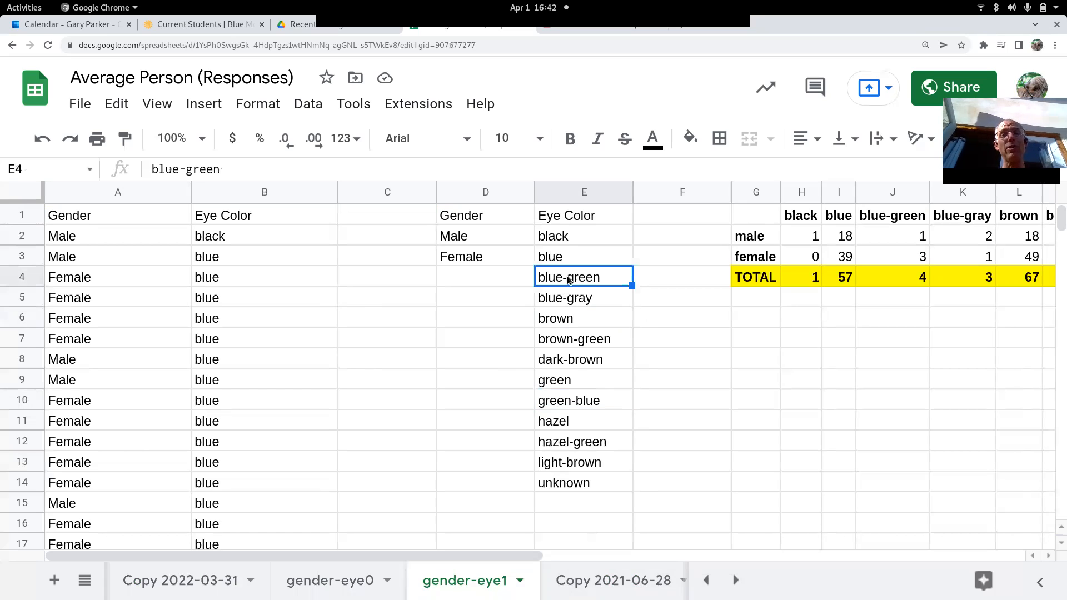
pyautogui.click(568, 405)
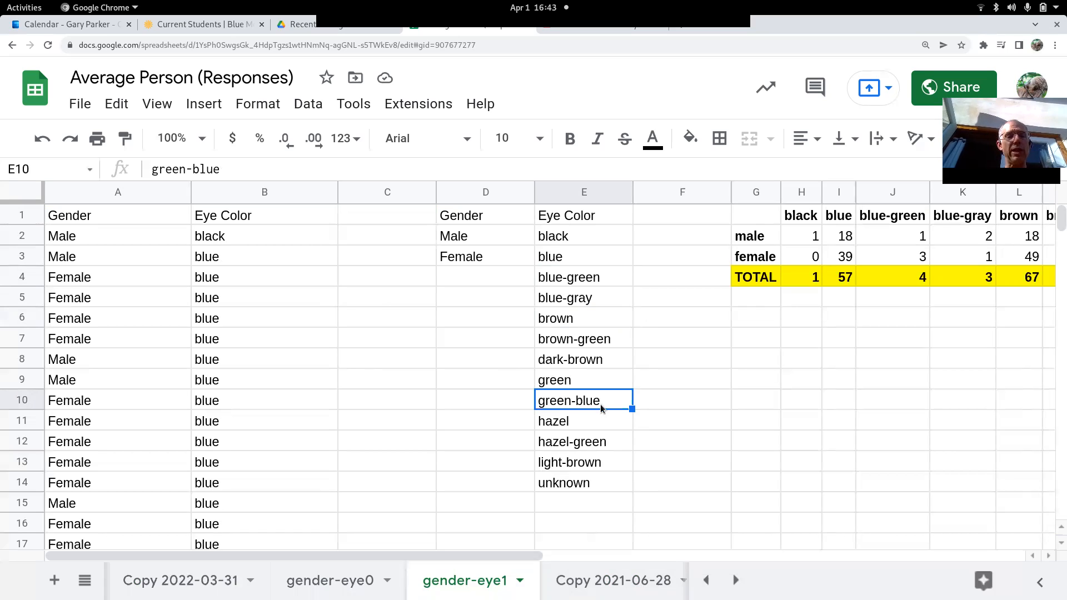
# Step: Revisit the Form Responses 1 sheet with the original answers and its Copy 2022-03-31 sheet
pyautogui.click(155, 585)
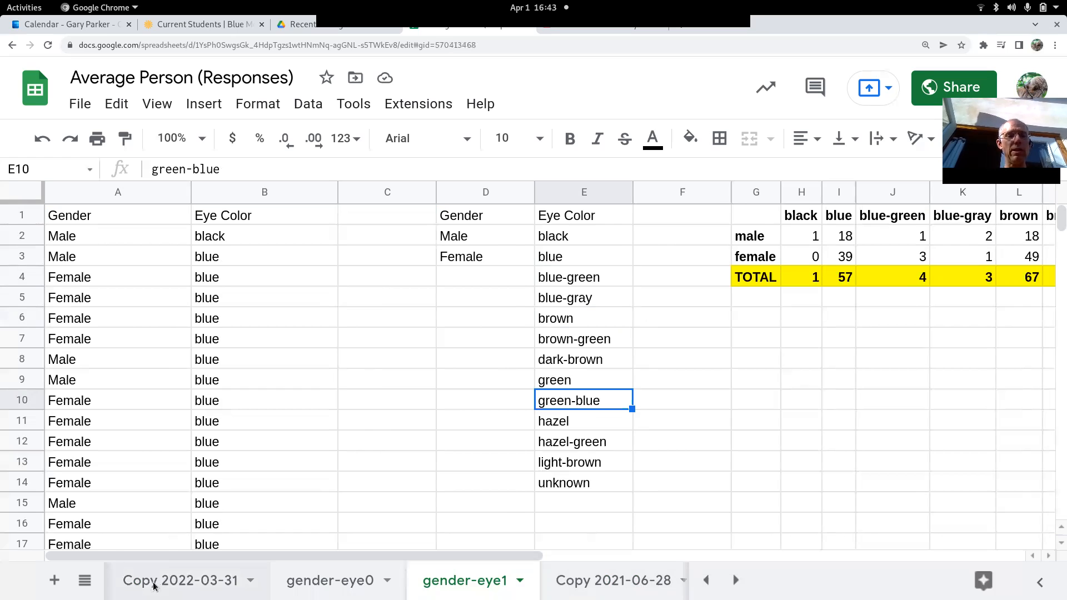
pyautogui.click(708, 581)
pyautogui.click(188, 580)
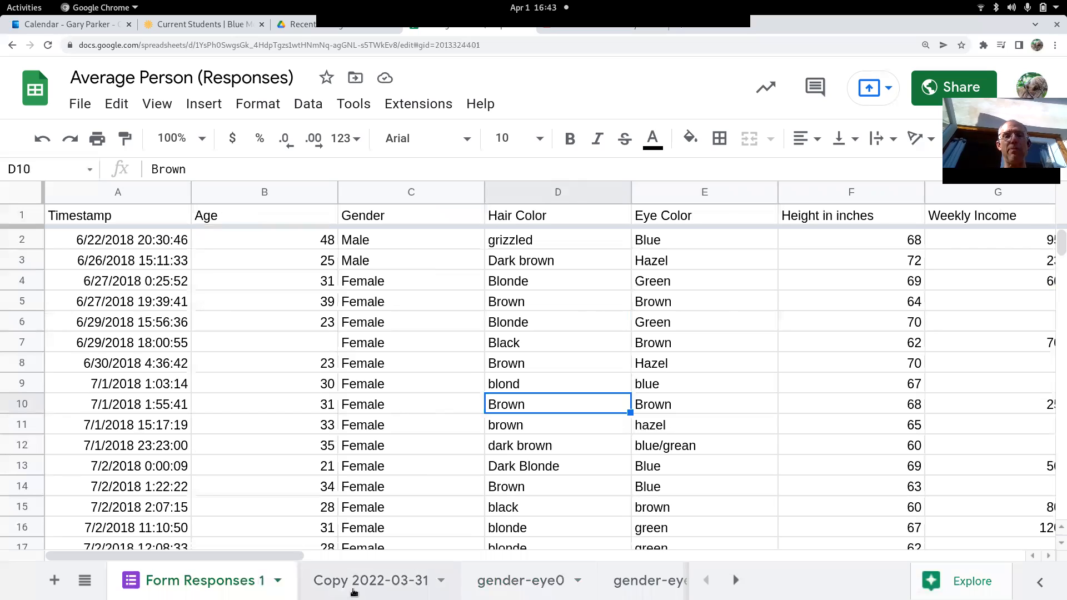
pyautogui.click(382, 590)
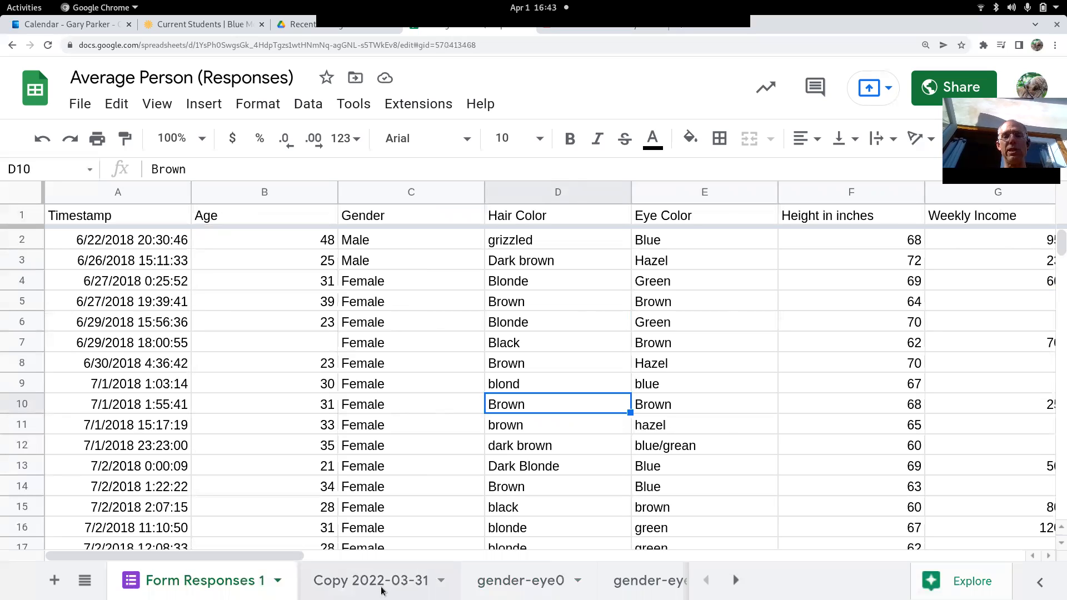
# Step: Return to the gender-eye1 sheet and examine the table that counts eye colors by gender
pyautogui.click(643, 581)
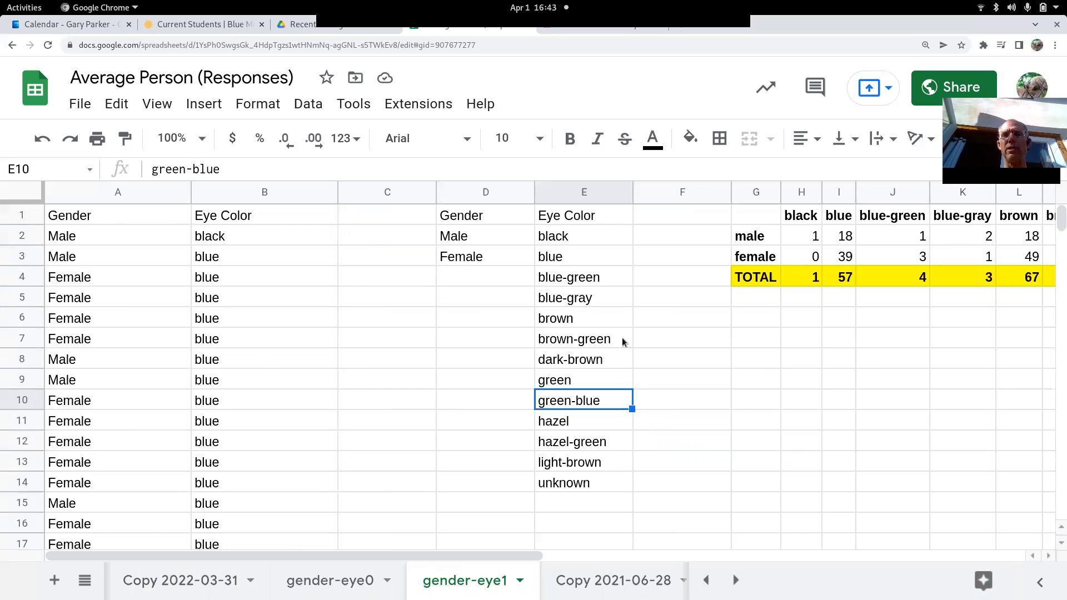
pyautogui.hscroll(5, 622, 338)
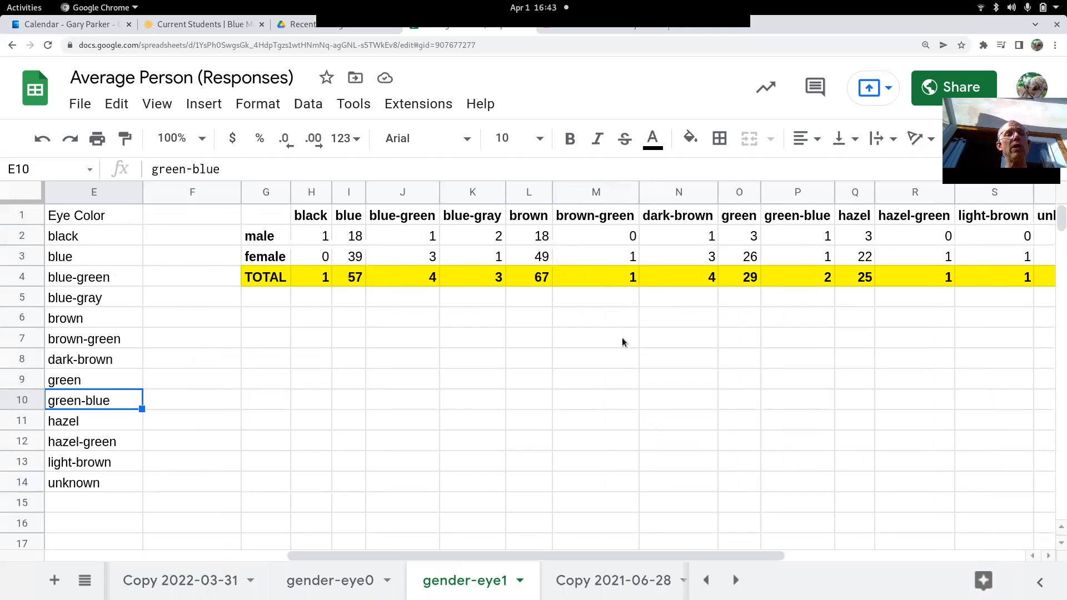
pyautogui.hscroll(-5, 622, 338)
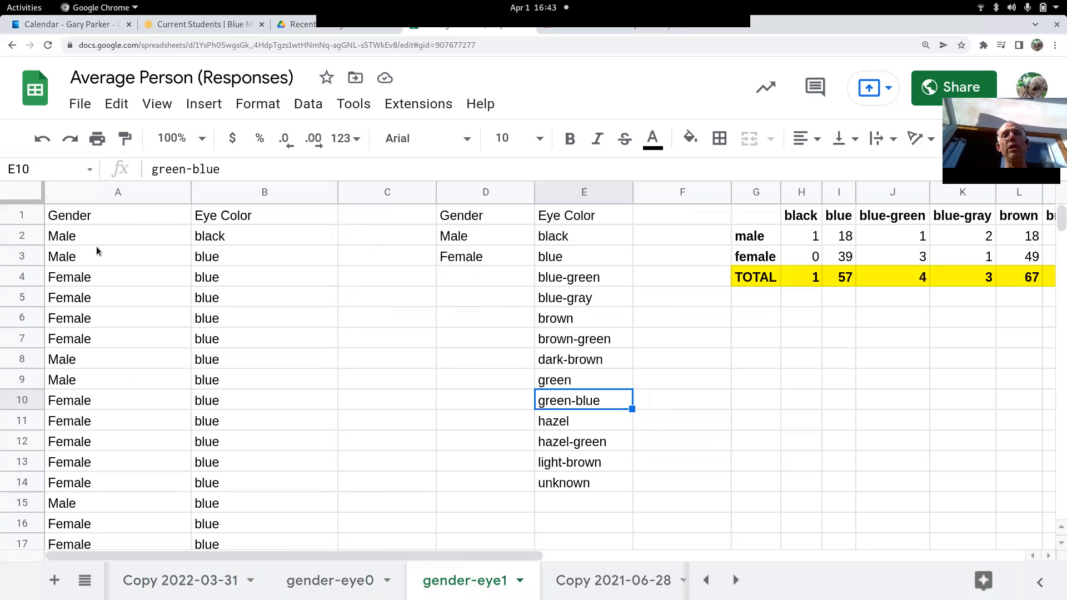
# Step: Inspect the UNIQUE formula in E1, then select the eye colors in E2:E14 and compare them with the count table's column headings
pyautogui.click(589, 216)
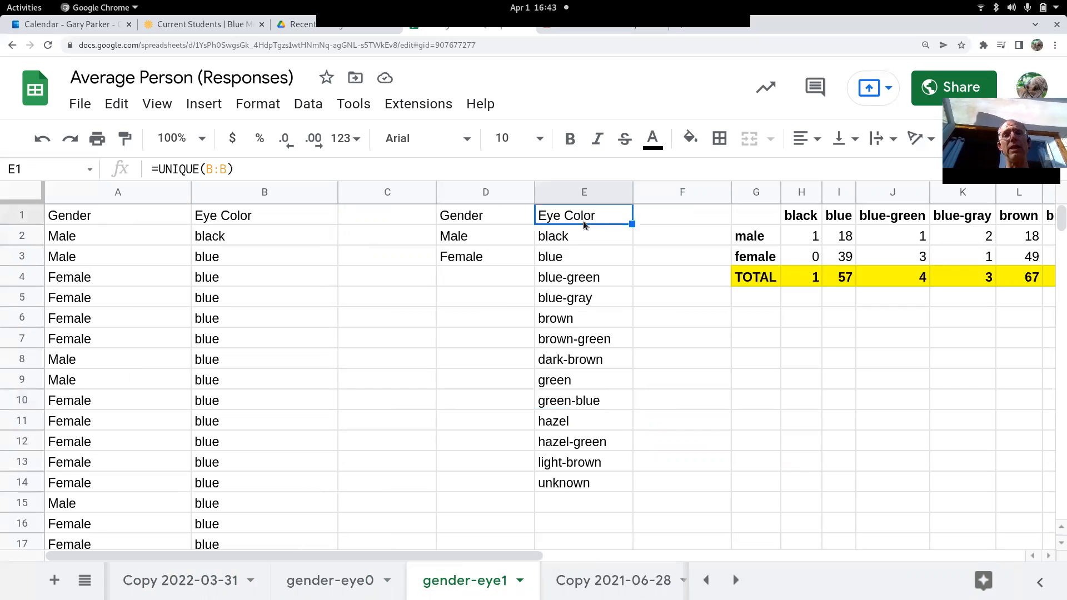
pyautogui.click(575, 239)
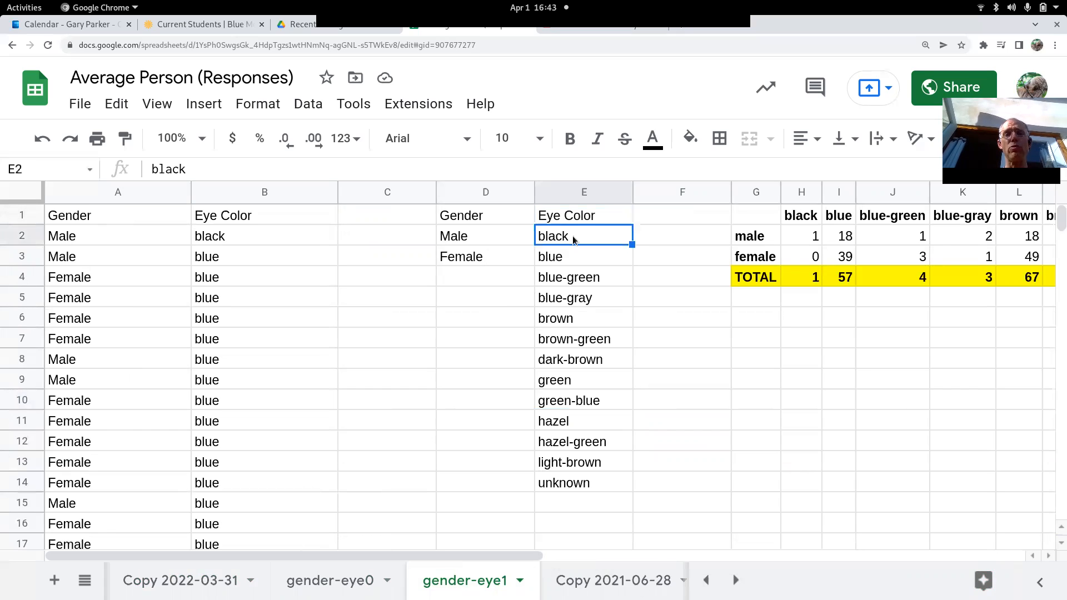
pyautogui.hotkey('shift', 'Down')
pyautogui.hotkey('shift', 'Down')
pyautogui.hotkey('shift', 'Down')
pyautogui.hotkey('shift', 'Down')
pyautogui.hotkey('shift', 'Down')
pyautogui.hotkey('shift', 'Down')
pyautogui.hotkey('shift', 'Down')
pyautogui.hotkey('shift', 'Down')
pyautogui.hotkey('shift', 'Down')
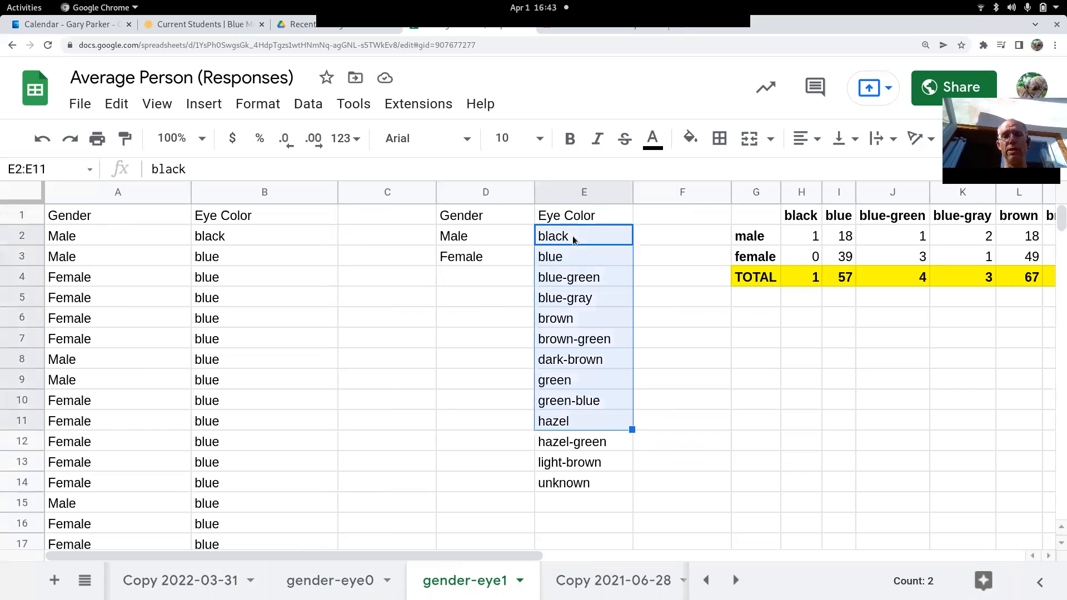
pyautogui.hotkey('shift', 'Down')
pyautogui.hotkey('shift', 'Down')
pyautogui.hotkey('shift', 'Down')
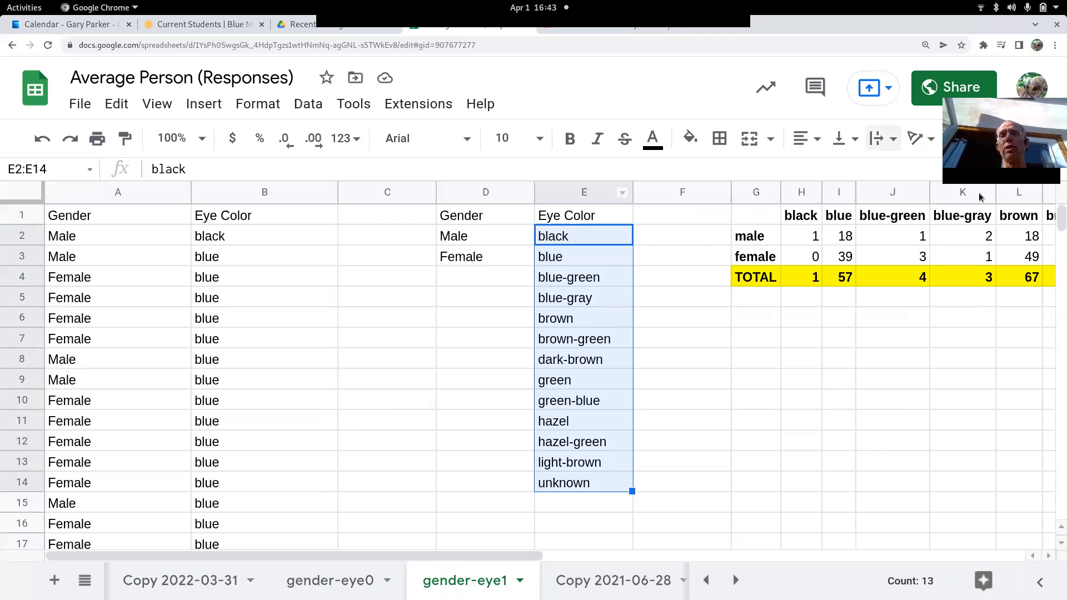
pyautogui.hscroll(5, 971, 301)
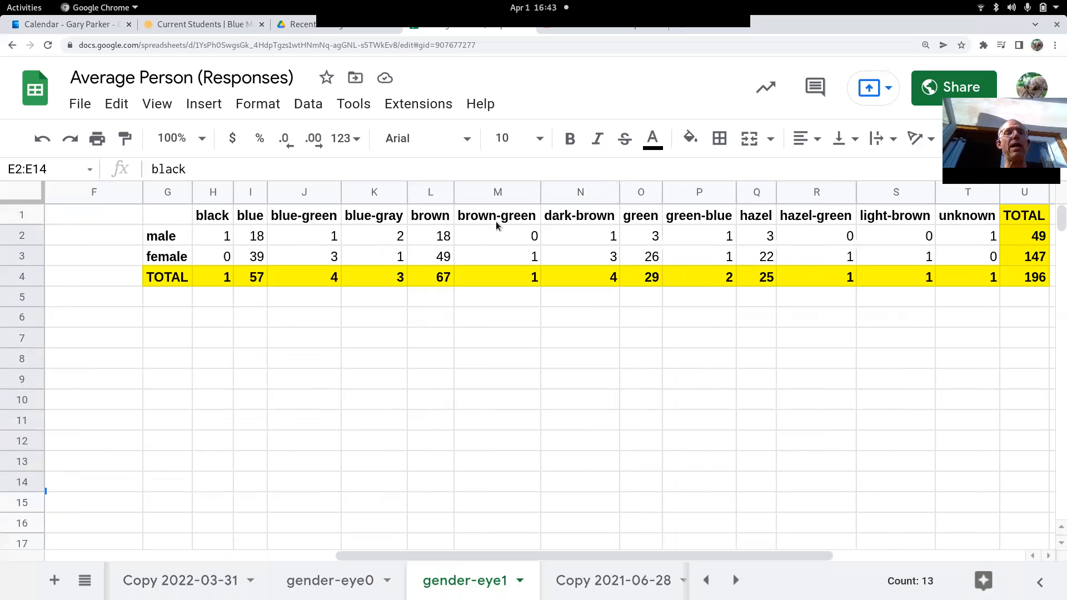
# Step: Examine the COUNTIFS formulas in H2 and I3, going through each criteria range and criterion of I3 without changing the formula
pyautogui.click(217, 238)
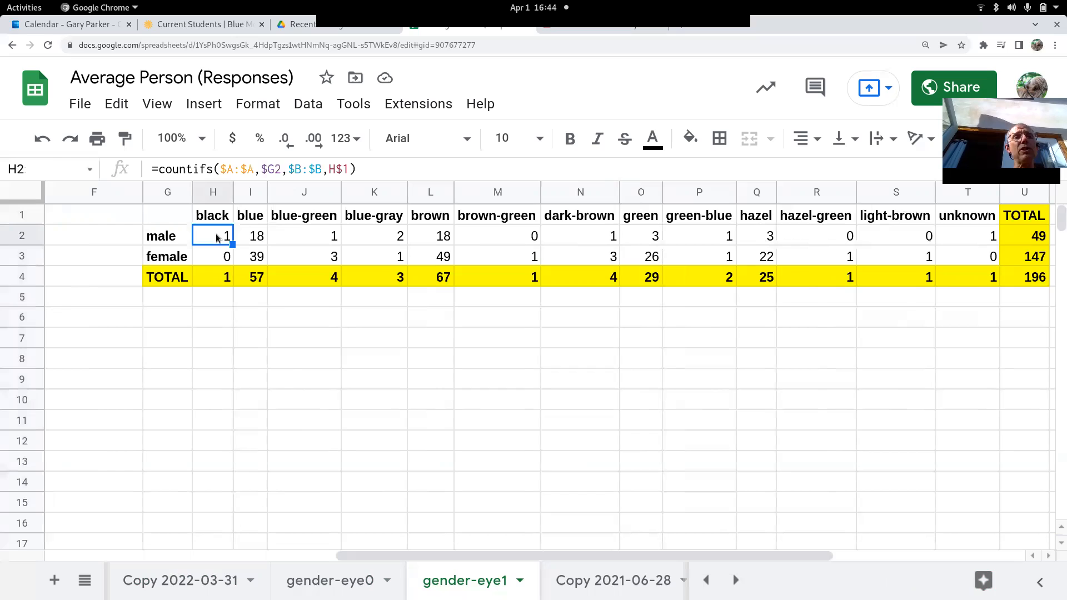
pyautogui.click(257, 263)
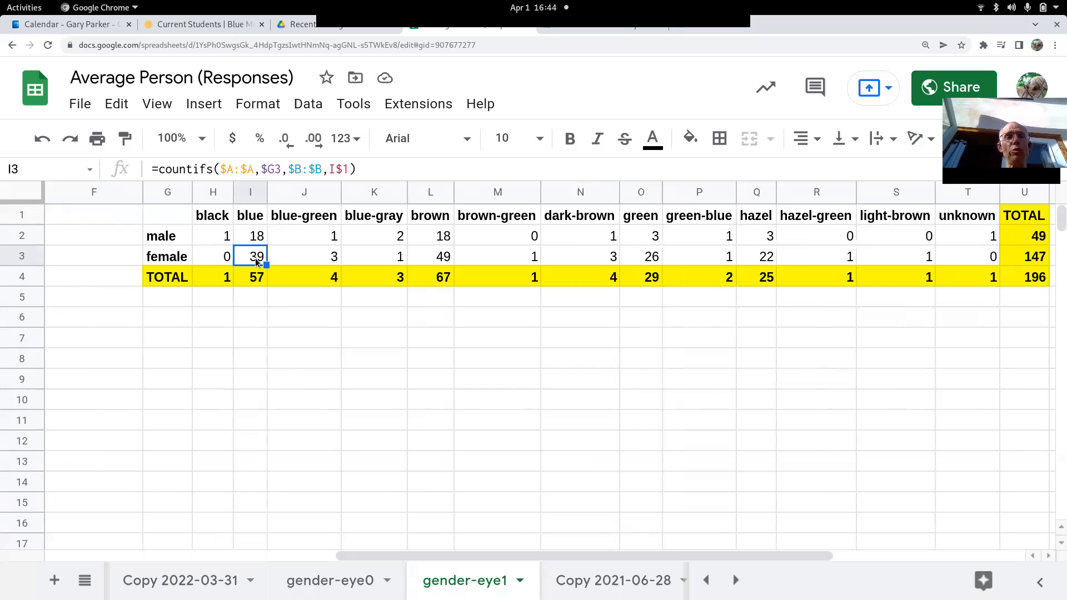
pyautogui.doubleClick(255, 259)
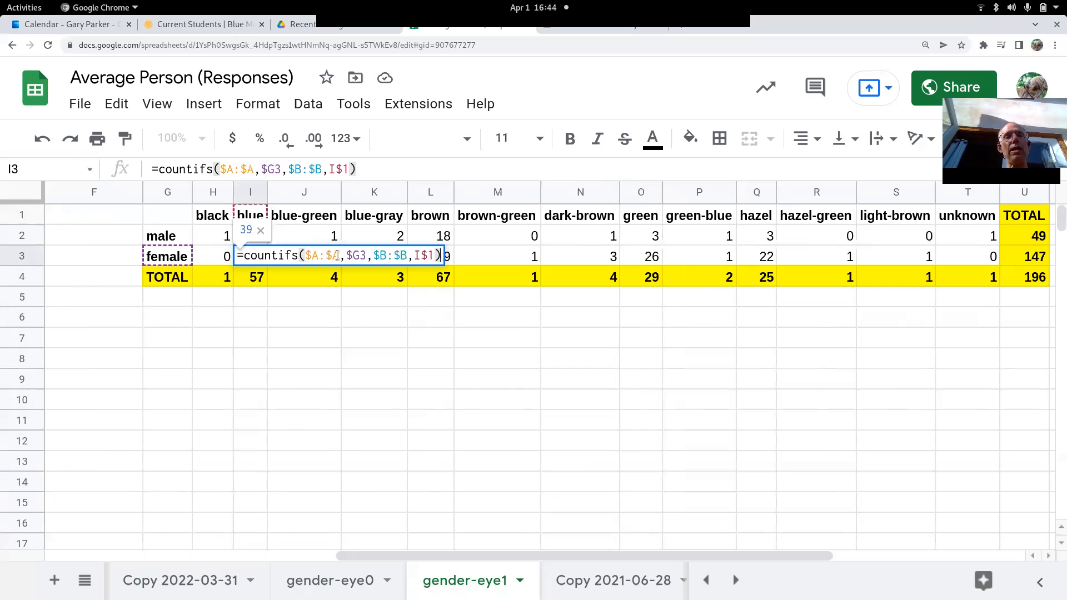
pyautogui.click(354, 255)
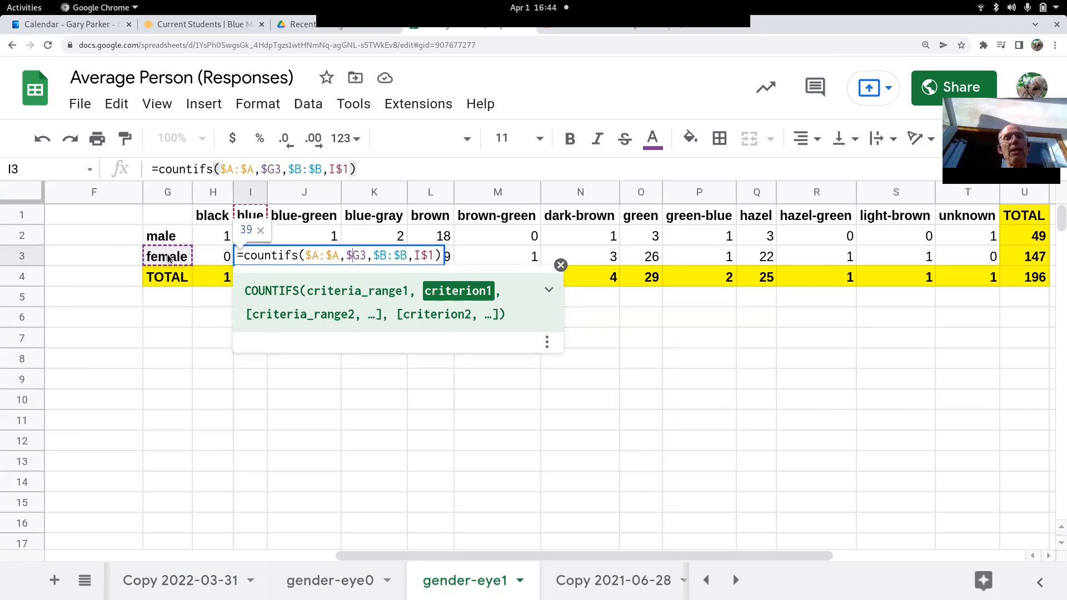
pyautogui.click(386, 257)
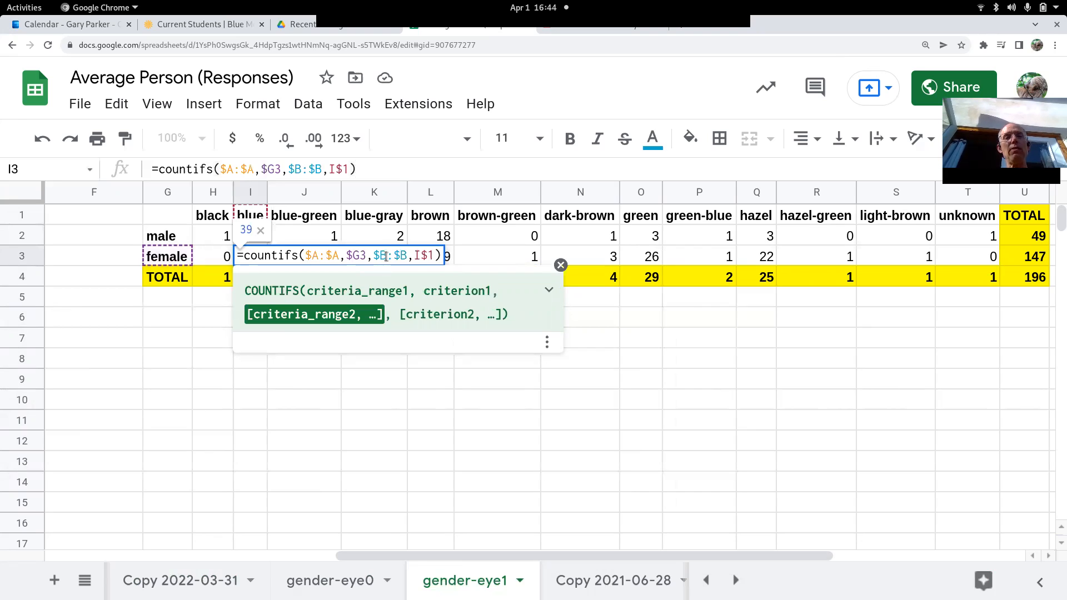
pyautogui.click(431, 256)
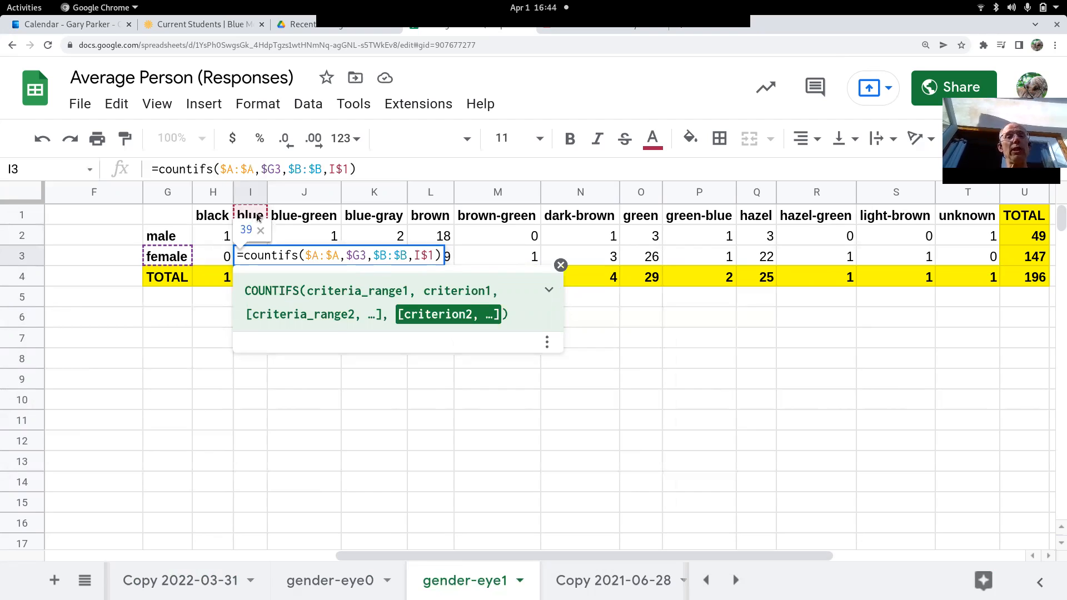
pyautogui.click(319, 256)
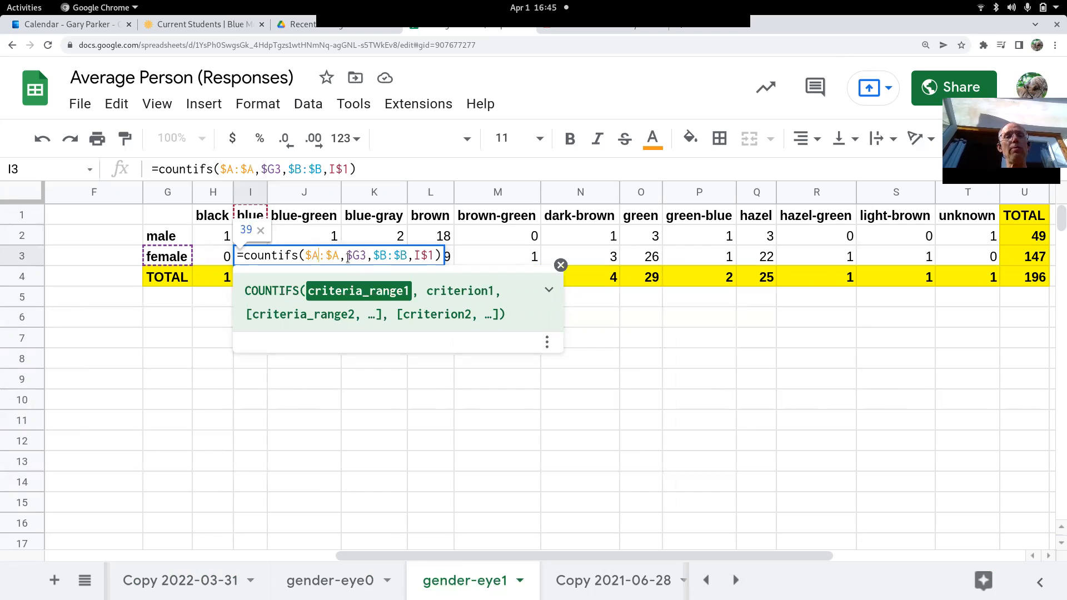
pyautogui.click(366, 257)
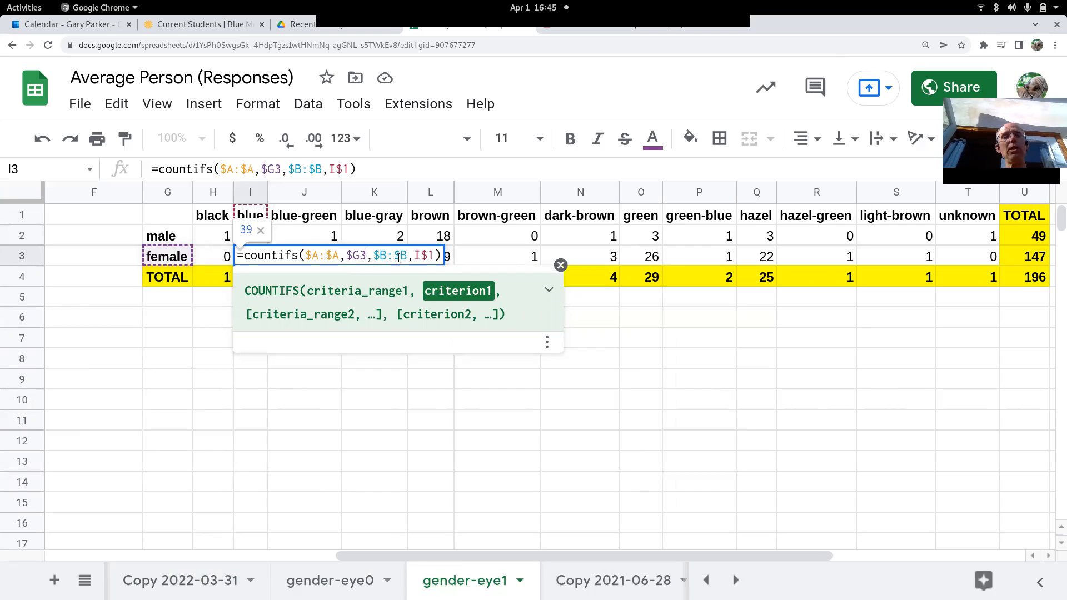
pyautogui.click(399, 257)
pyautogui.click(426, 257)
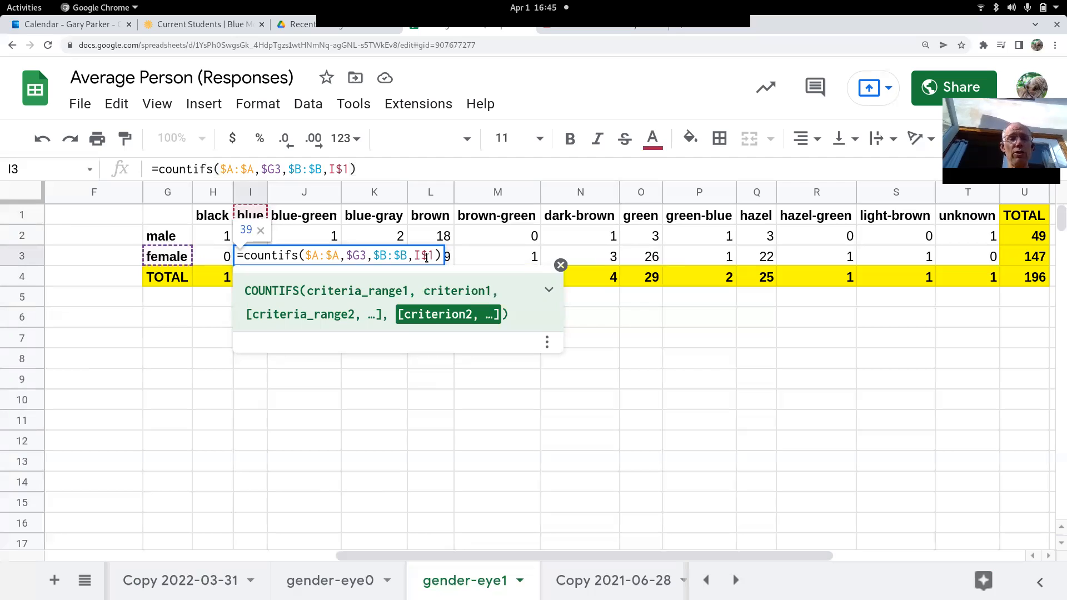
pyautogui.press('Return')
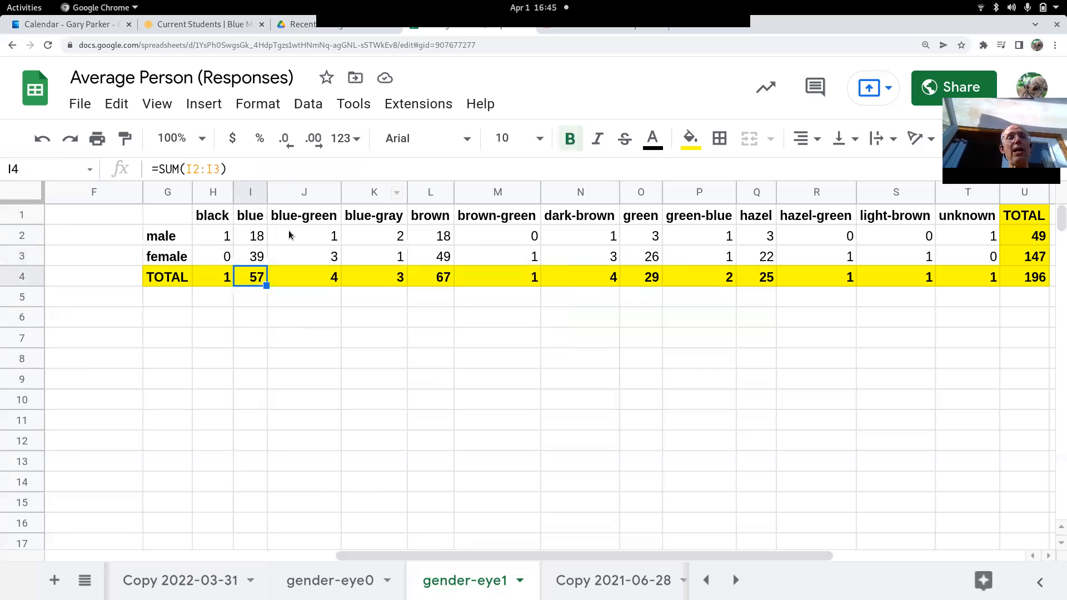
# Step: Compare how the COUNTIFS references differ among the male and female cells for black, blue and blue-green
pyautogui.click(259, 258)
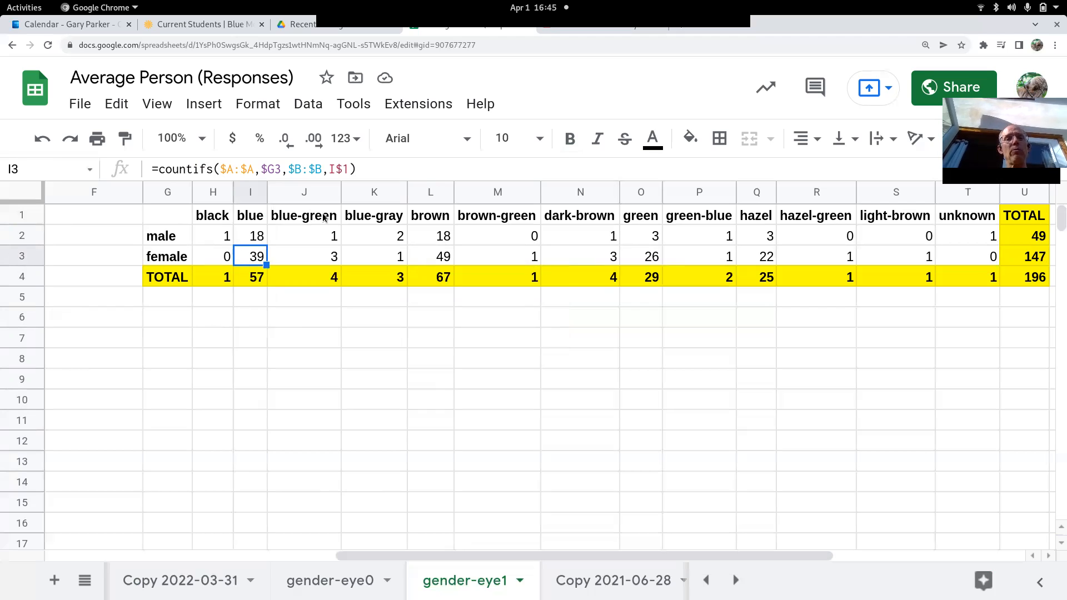
pyautogui.click(218, 239)
pyautogui.click(251, 238)
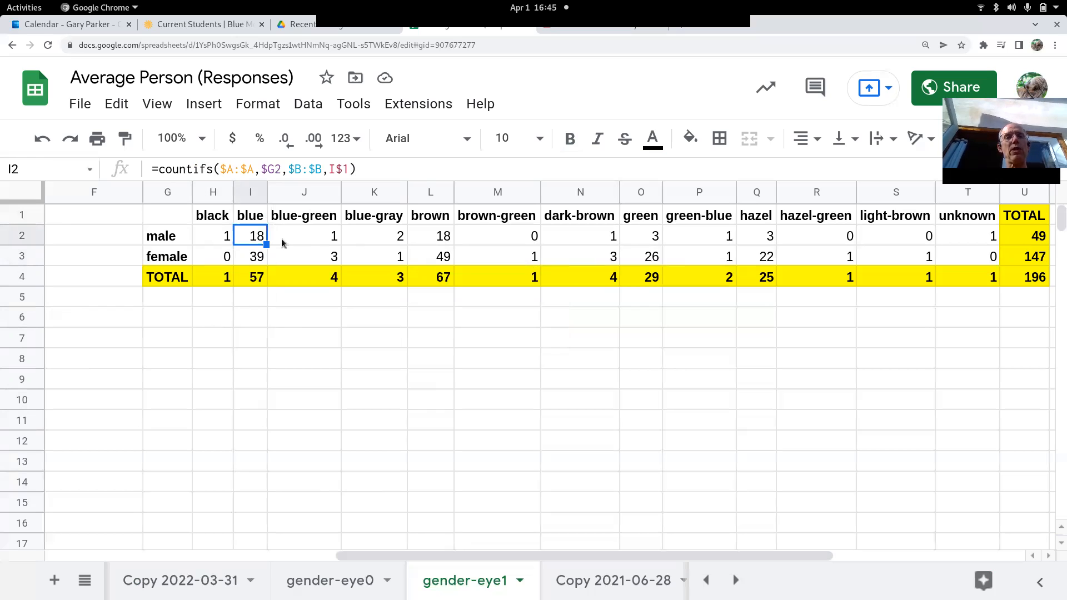
pyautogui.click(306, 238)
pyautogui.click(309, 260)
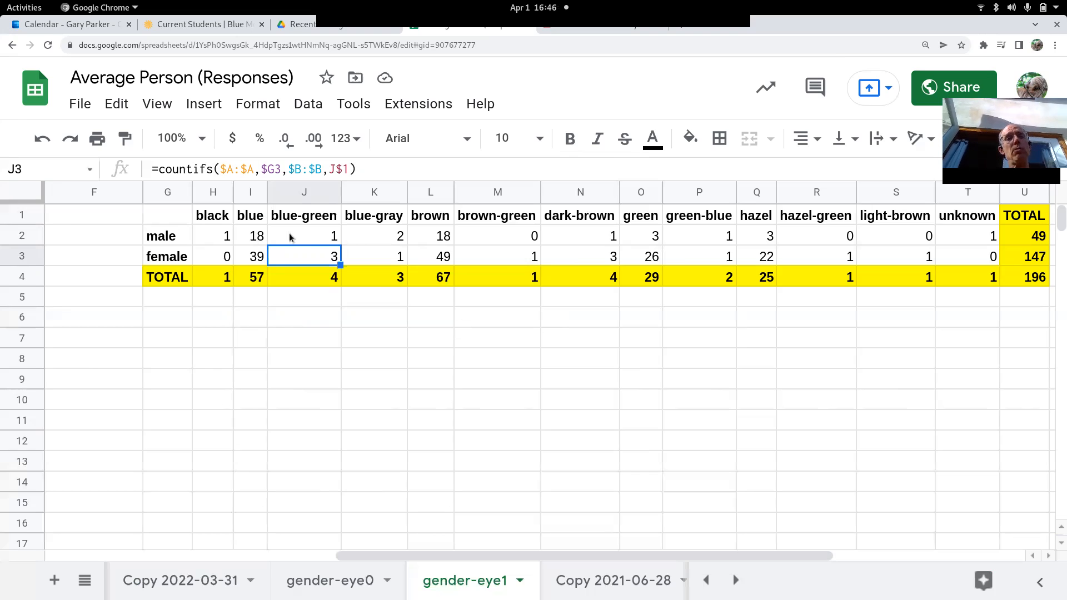
# Step: Select the whole gender by eye color count table, G1:U4, including its headings and totals
pyautogui.moveTo(165, 223); pyautogui.dragTo(1036, 286)
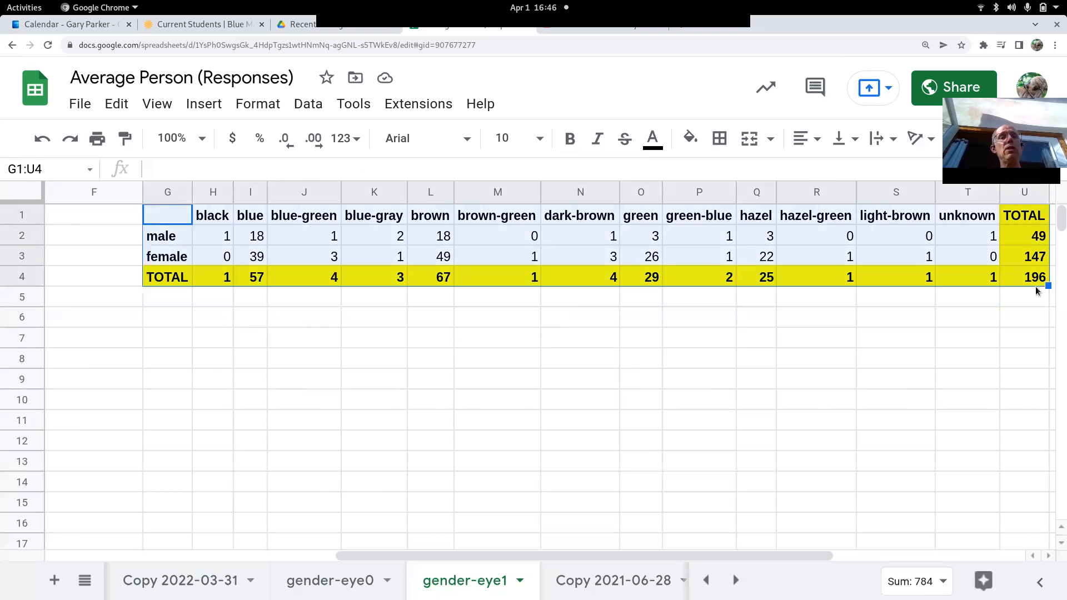